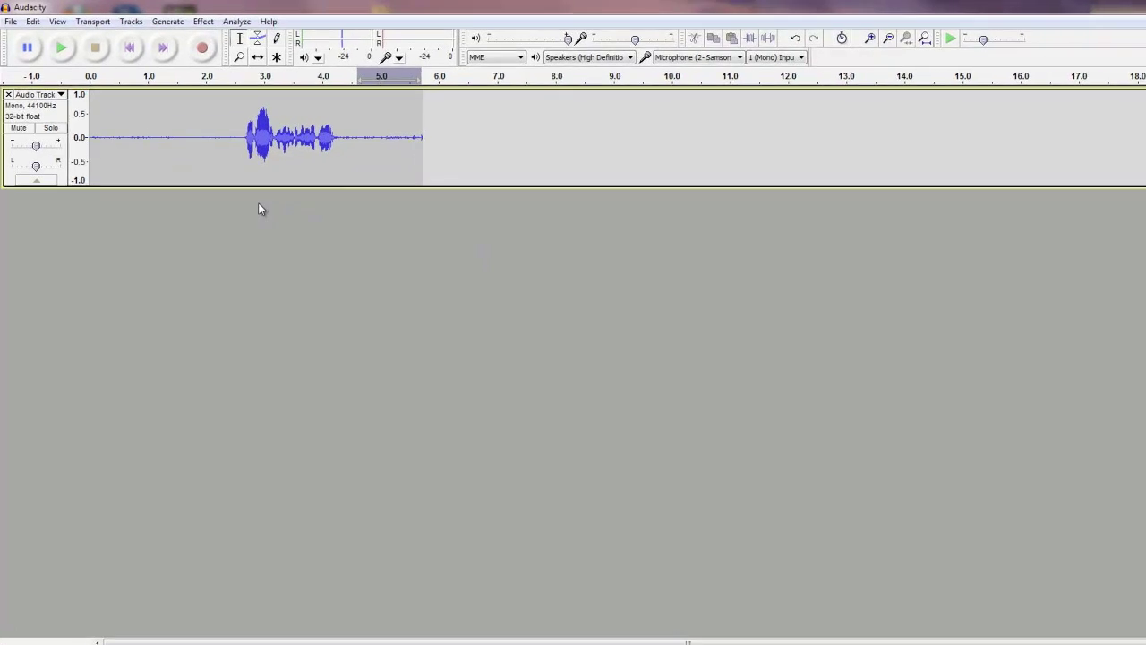
left_click_drag(428, 159, 89, 160)
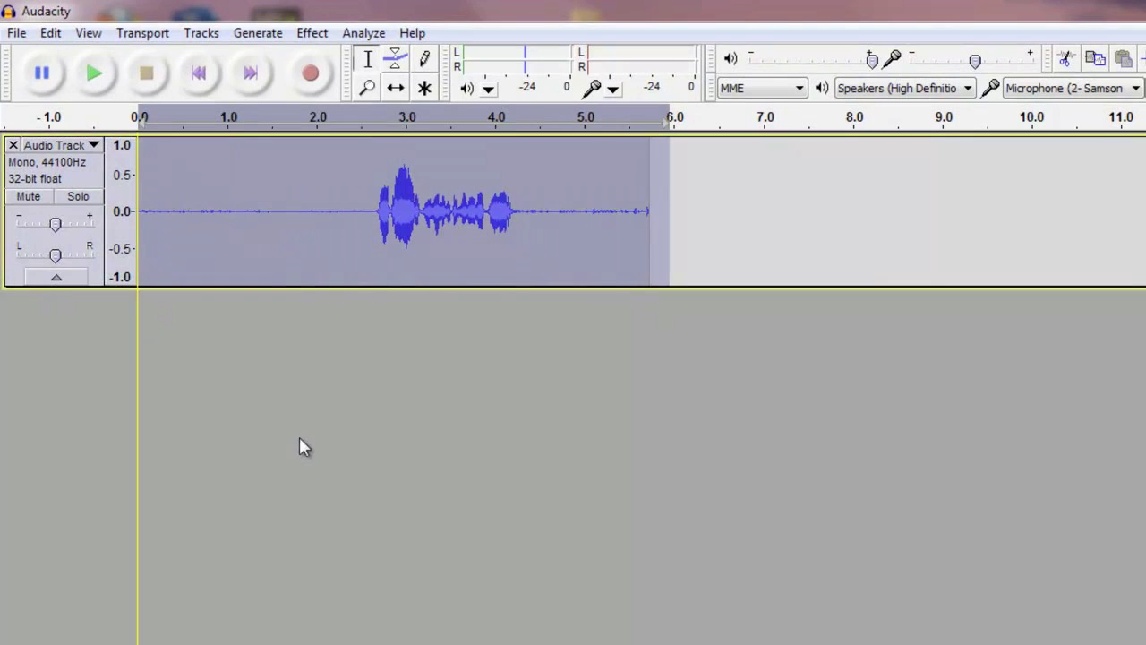
key("space")
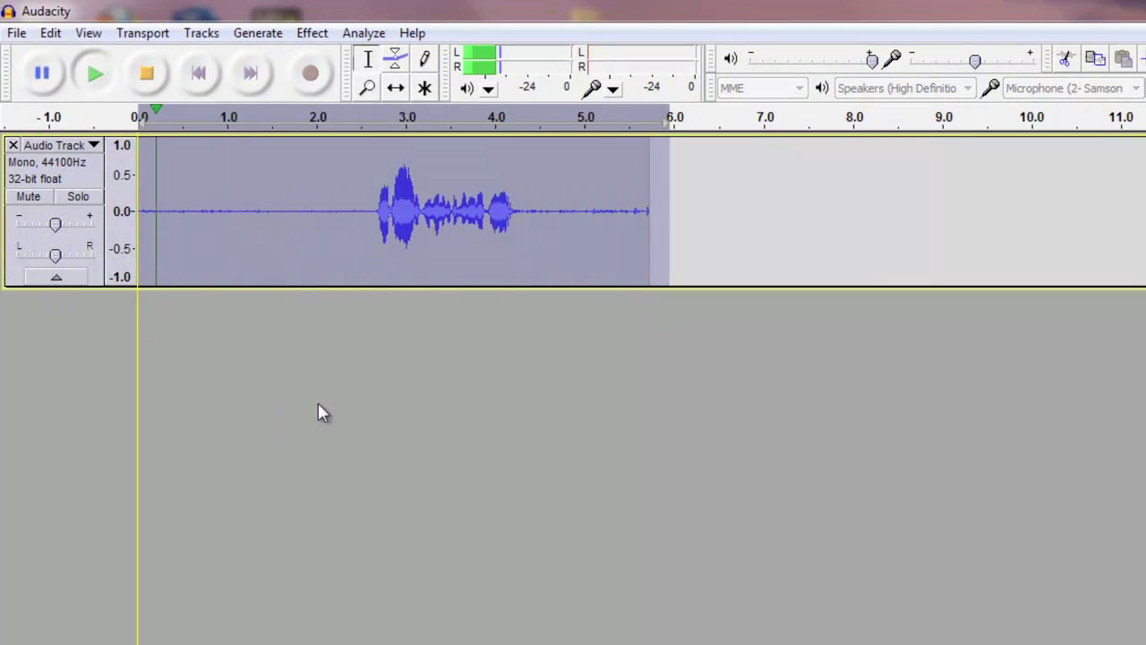
left_click(345, 404)
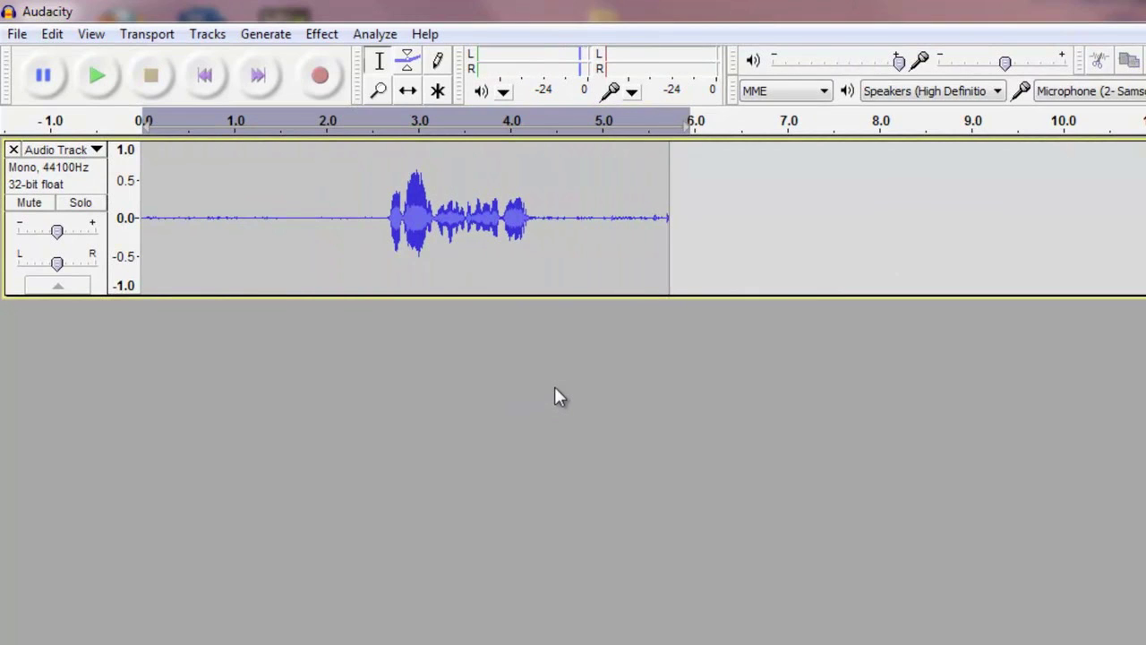
Step: Select the noise-only stretch after the speech, from about 4.7 s to 5.8 s
left_click_drag(336, 224, 144, 222)
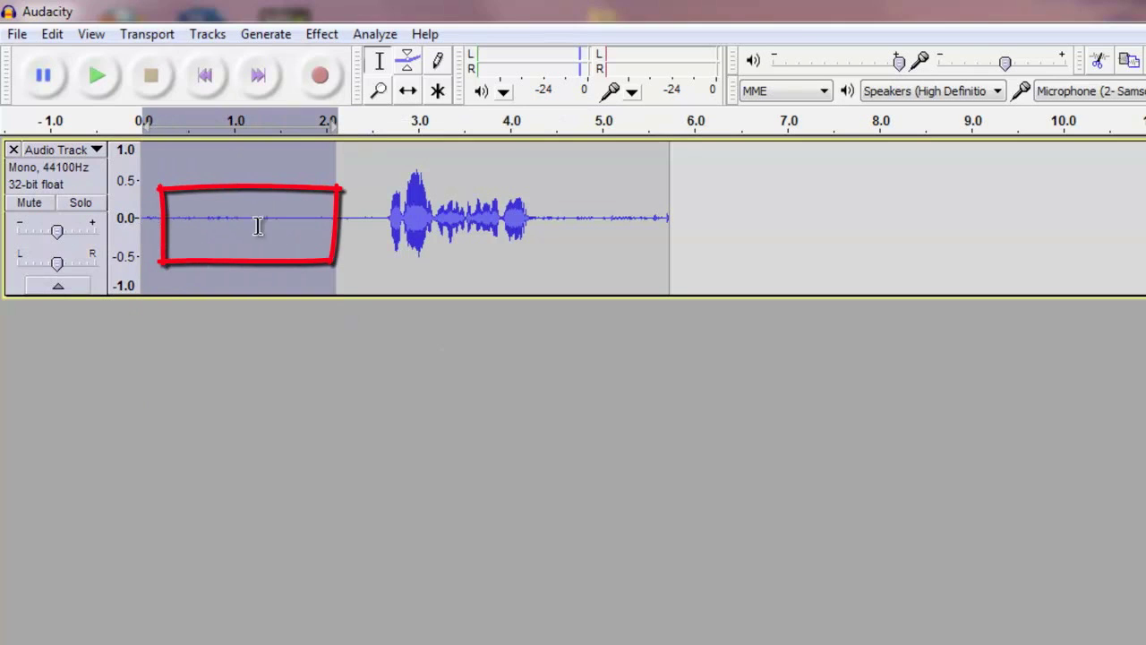
left_click(654, 358)
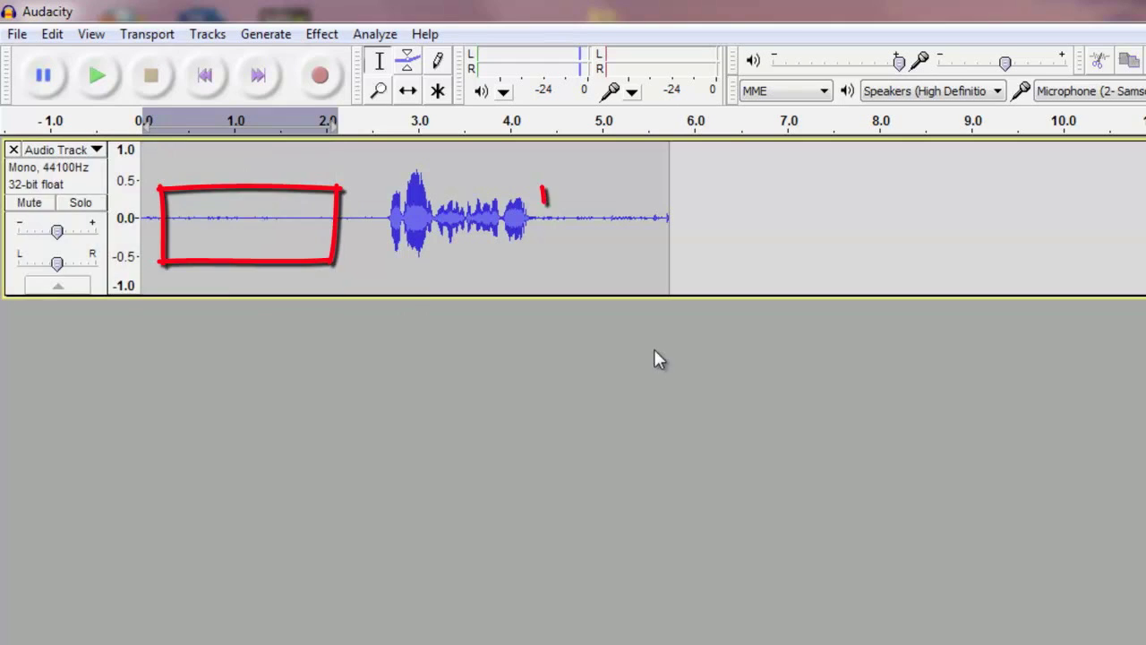
left_click_drag(574, 215, 712, 224)
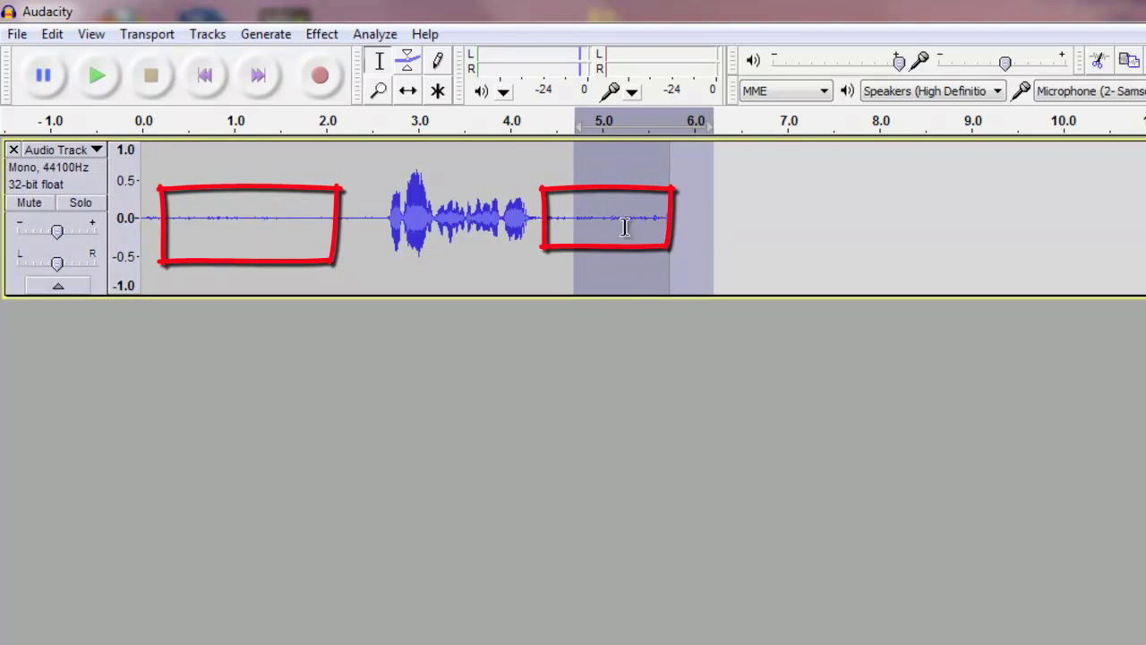
left_click(636, 343)
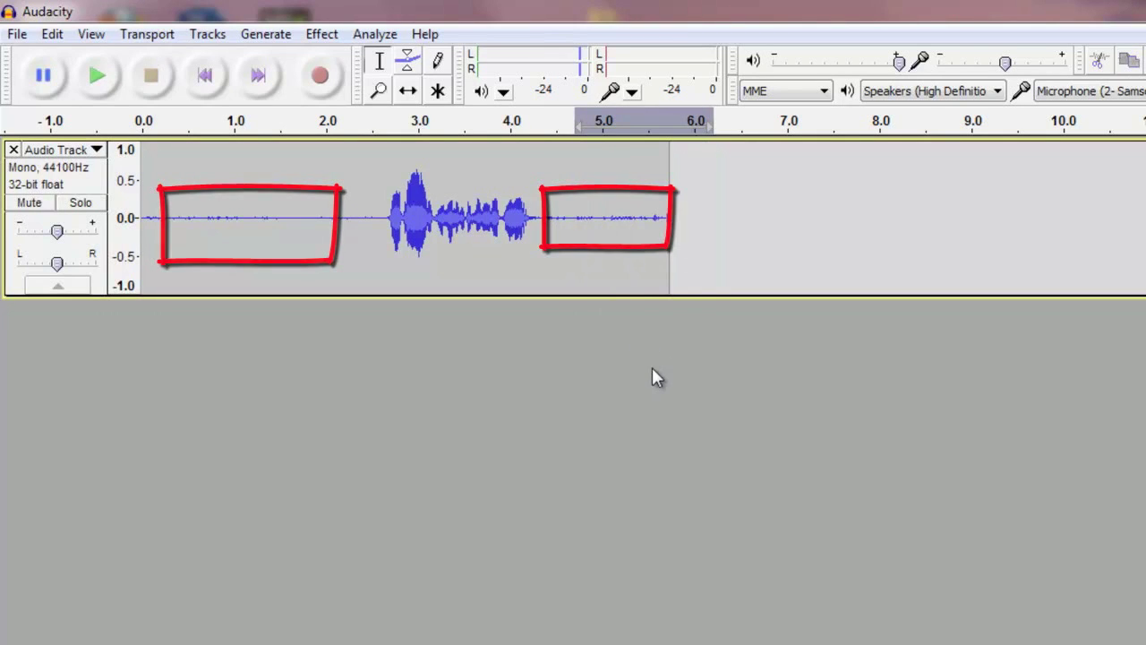
left_click_drag(573, 209, 676, 220)
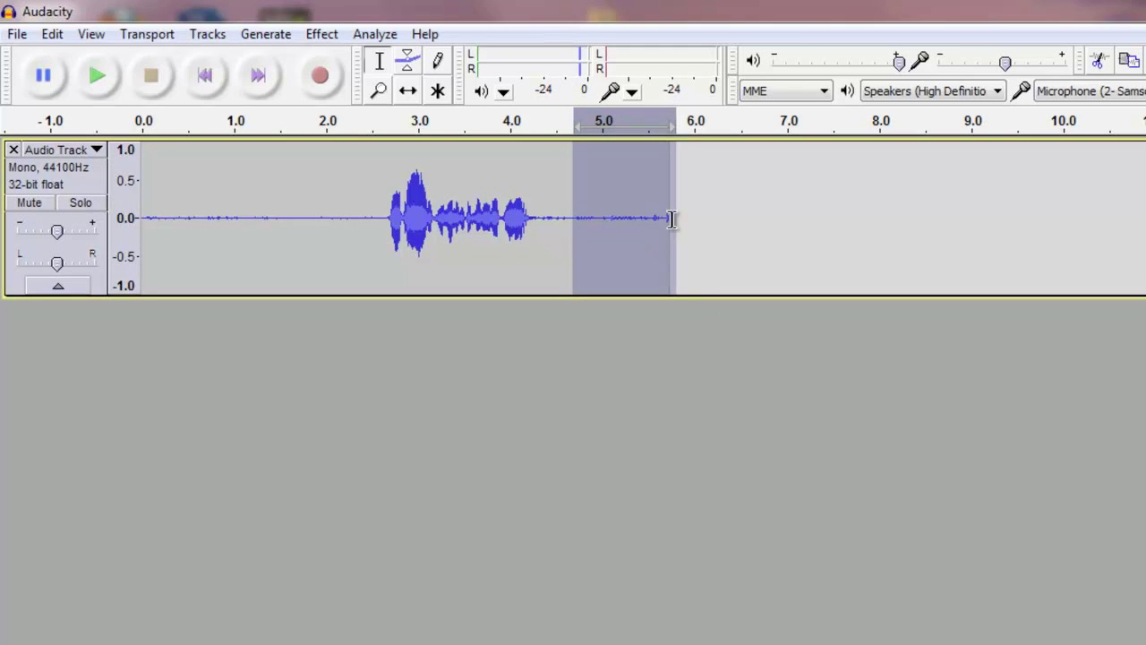
Step: Use Effect > Noise Removal to get a noise profile from the selected silence
left_click(323, 36)
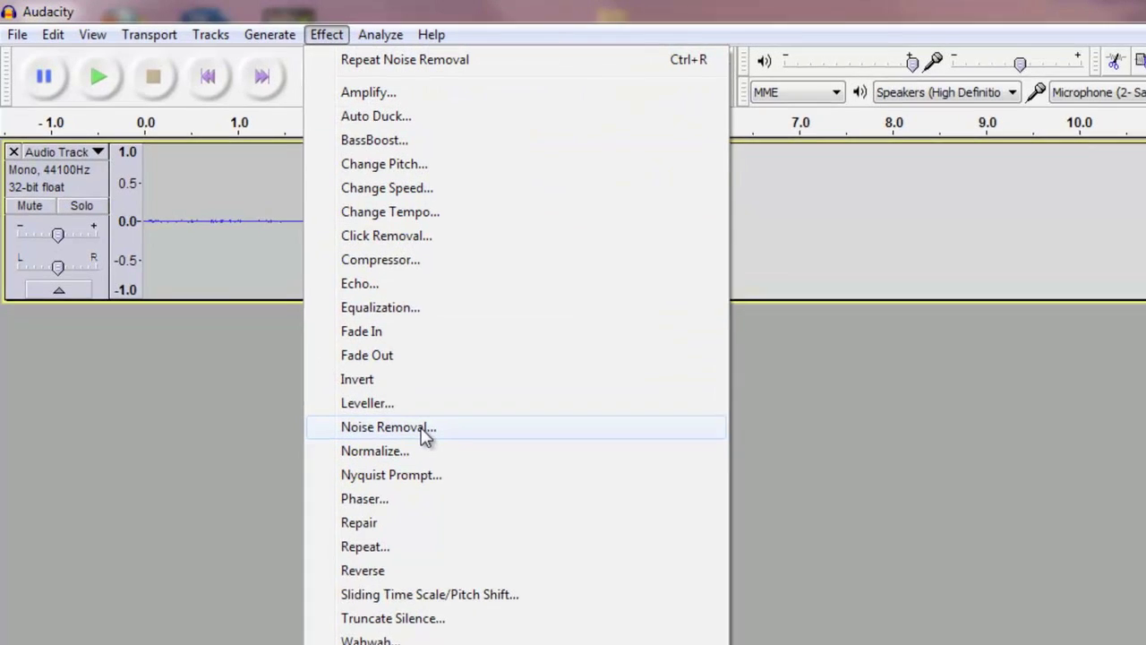
left_click(419, 422)
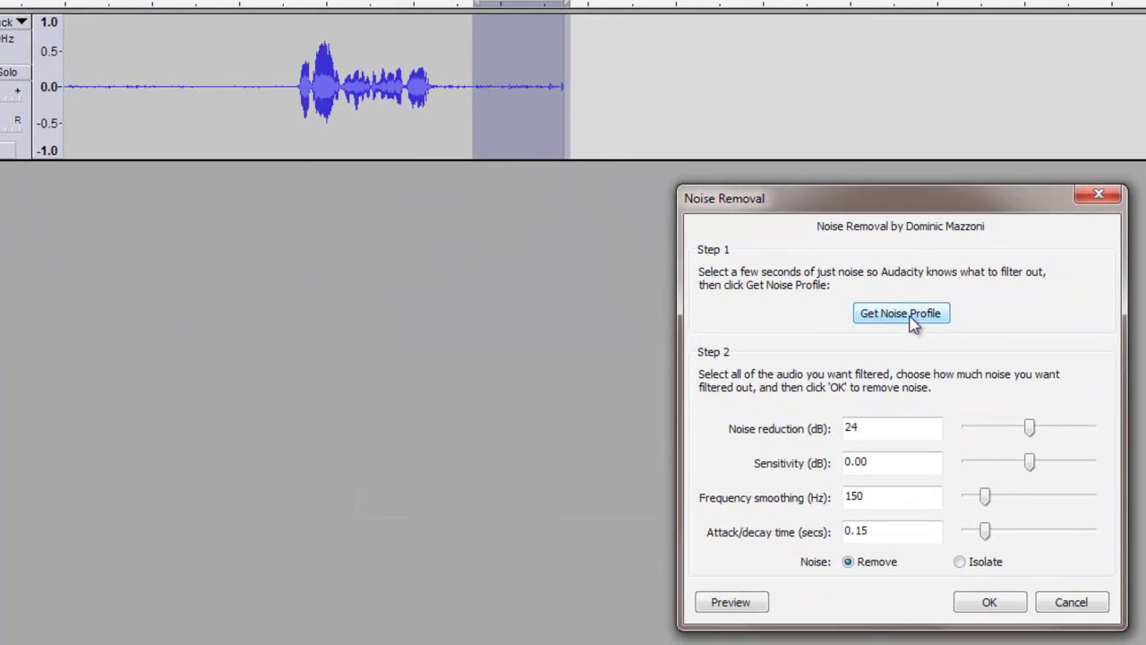
left_click(912, 320)
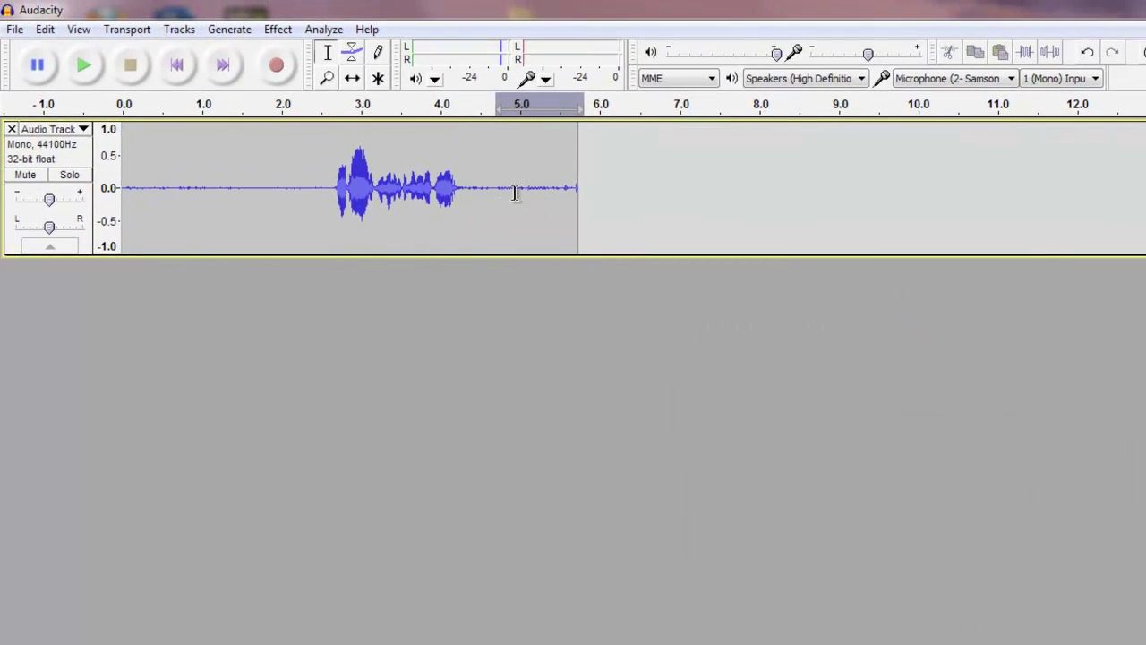
Step: Select the entire audio clip with Ctrl+A
left_click_drag(493, 183, 579, 187)
left_click(495, 330)
left_click_drag(557, 194, 366, 190)
left_click(297, 192)
key("ctrl+a")
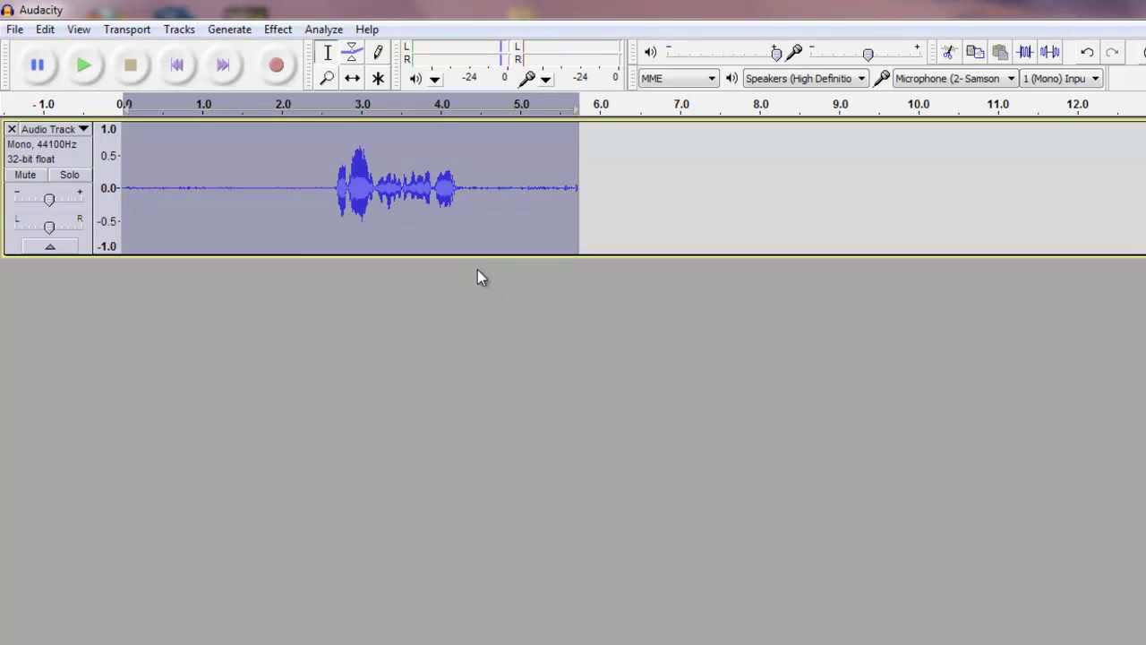
Step: Open Noise Removal for the whole clip and set noise reduction to 25 dB
left_click(277, 29)
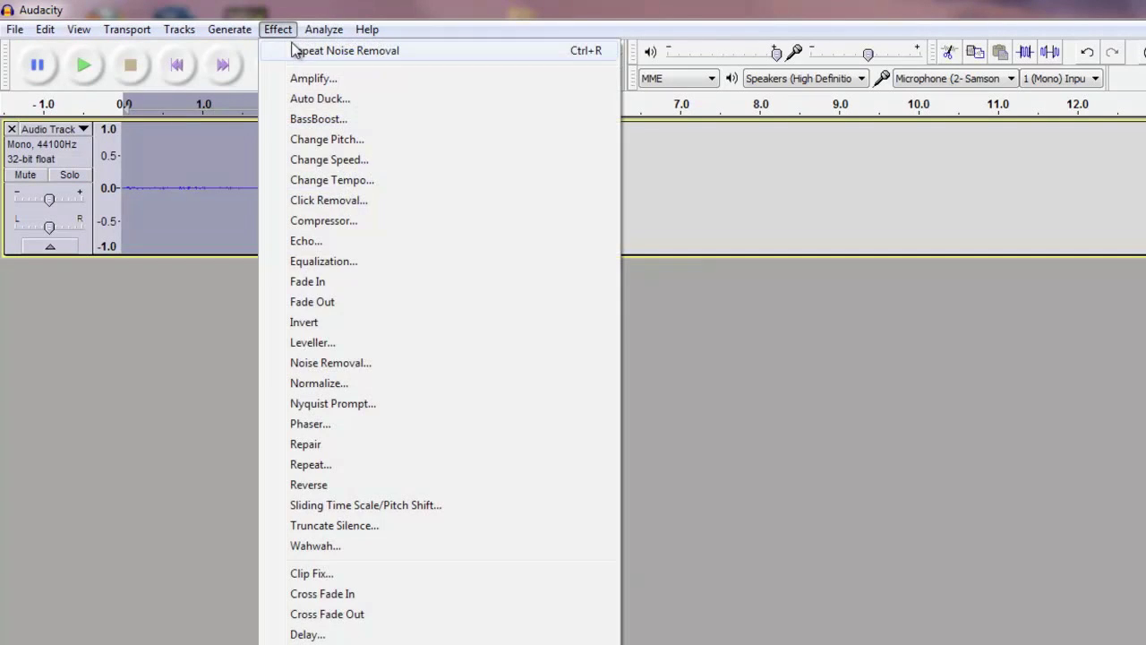
left_click(349, 362)
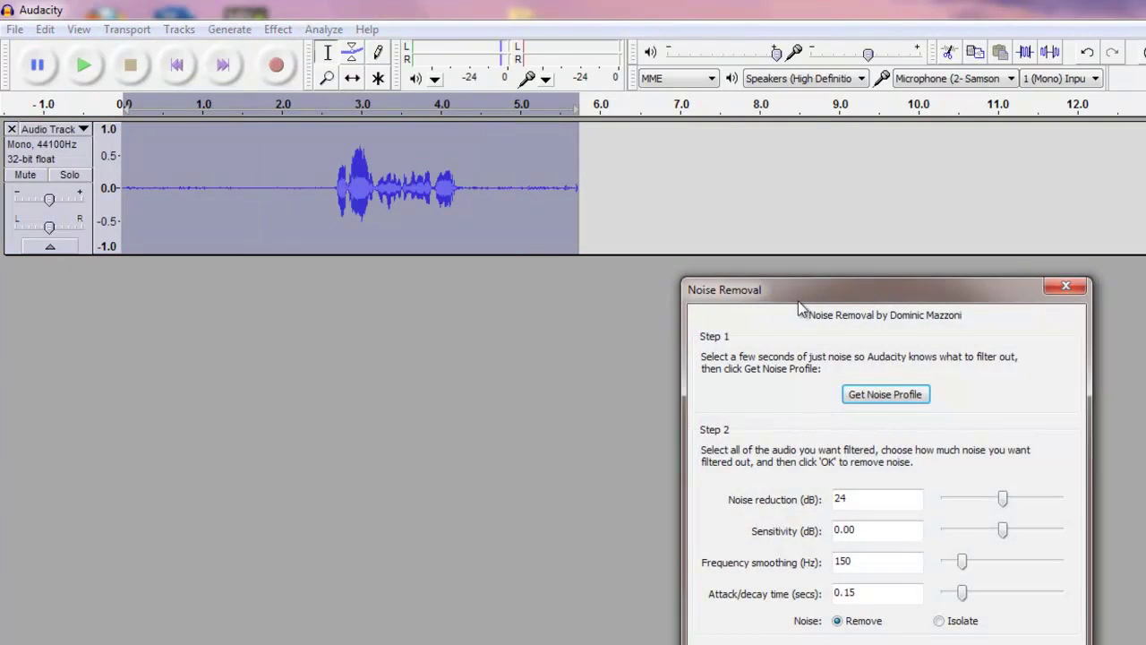
left_click_drag(798, 300, 771, 249)
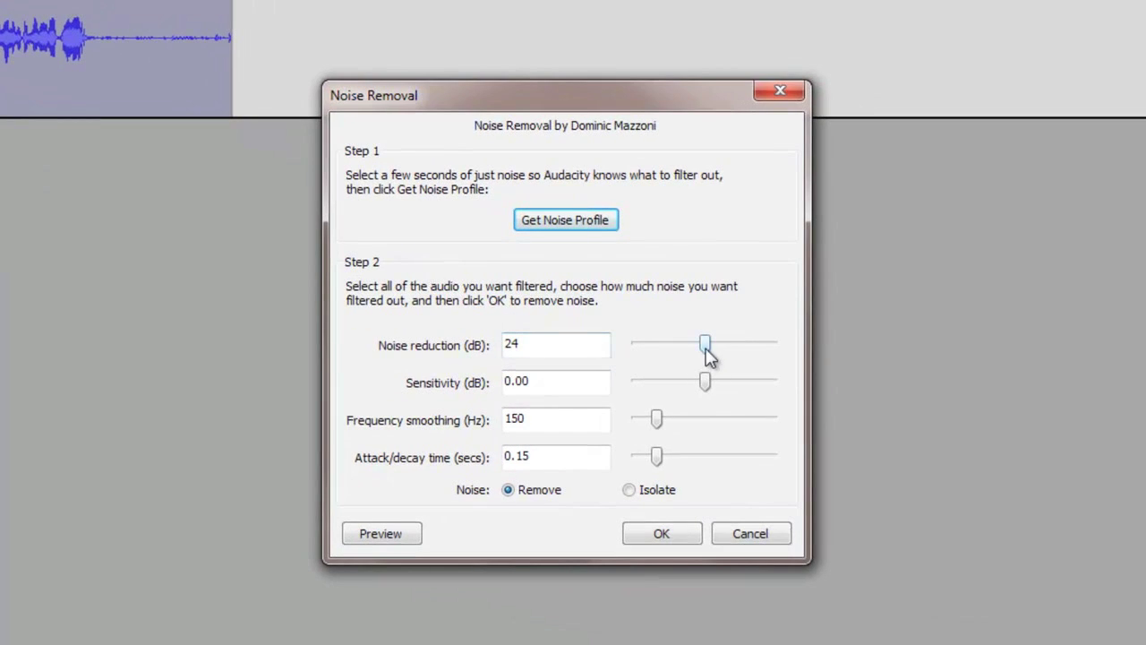
left_click_drag(544, 344, 485, 342)
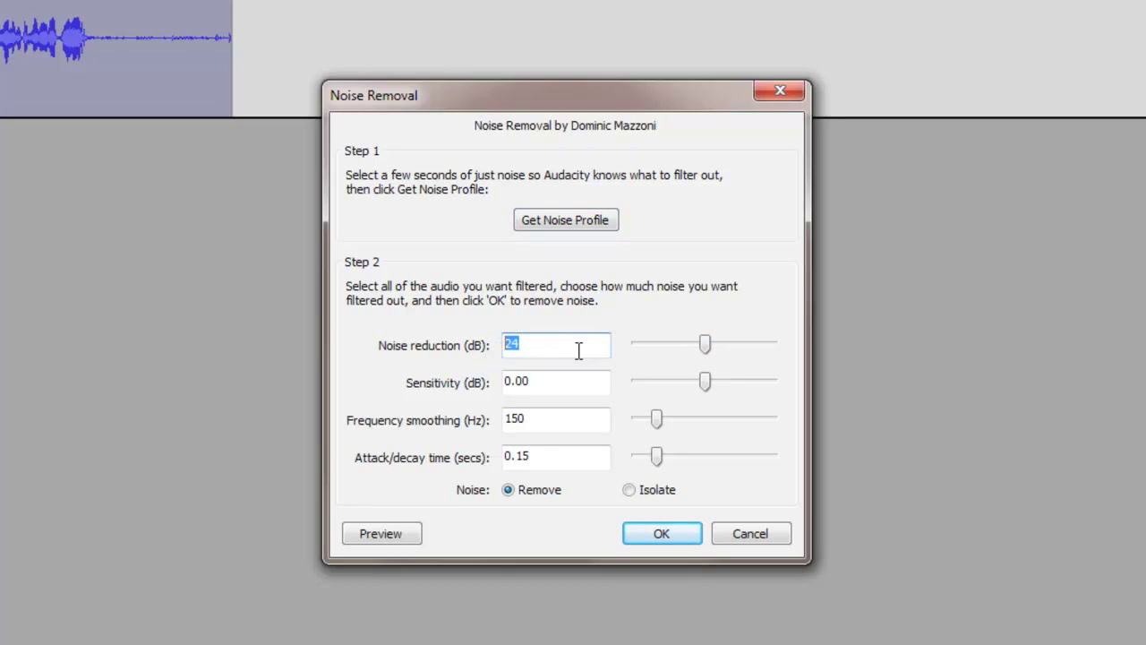
type("25")
Step: Apply the 25 dB noise removal, play the clip from 0 s, then select the whole track
left_click(664, 539)
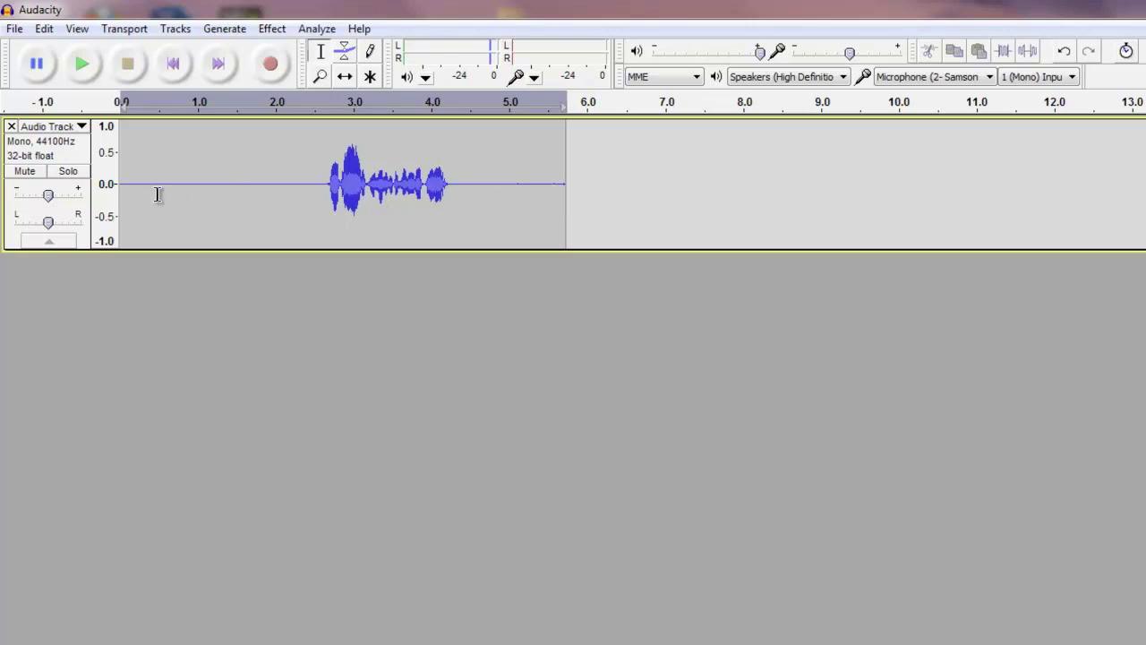
left_click(120, 191)
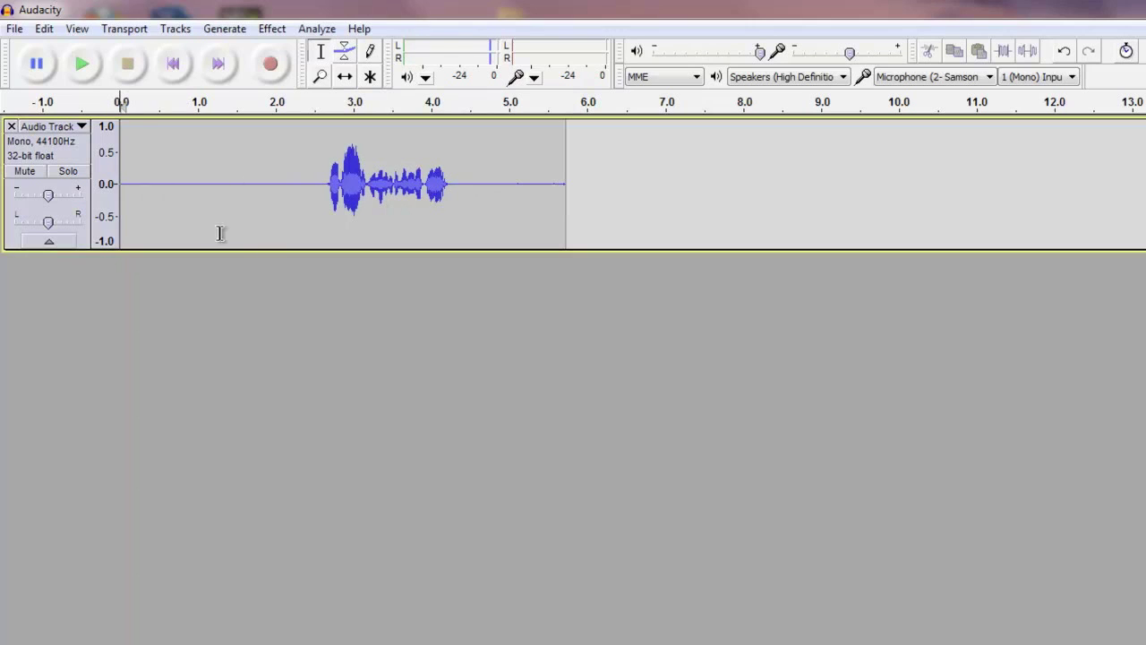
left_click(146, 359)
key("space")
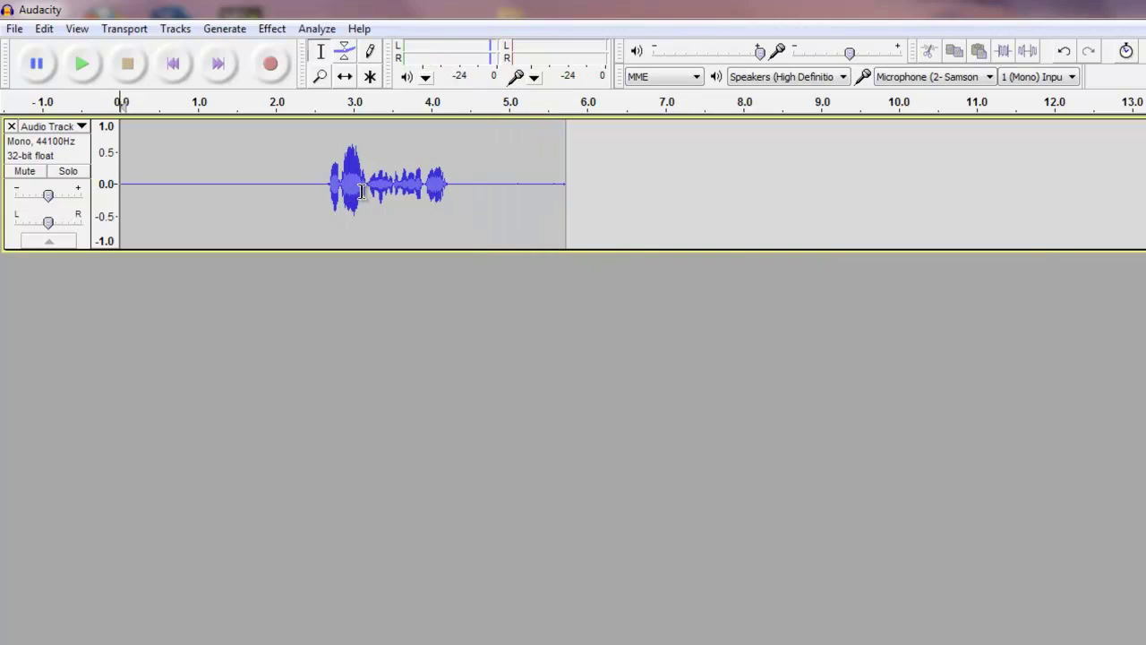
key("ctrl+a")
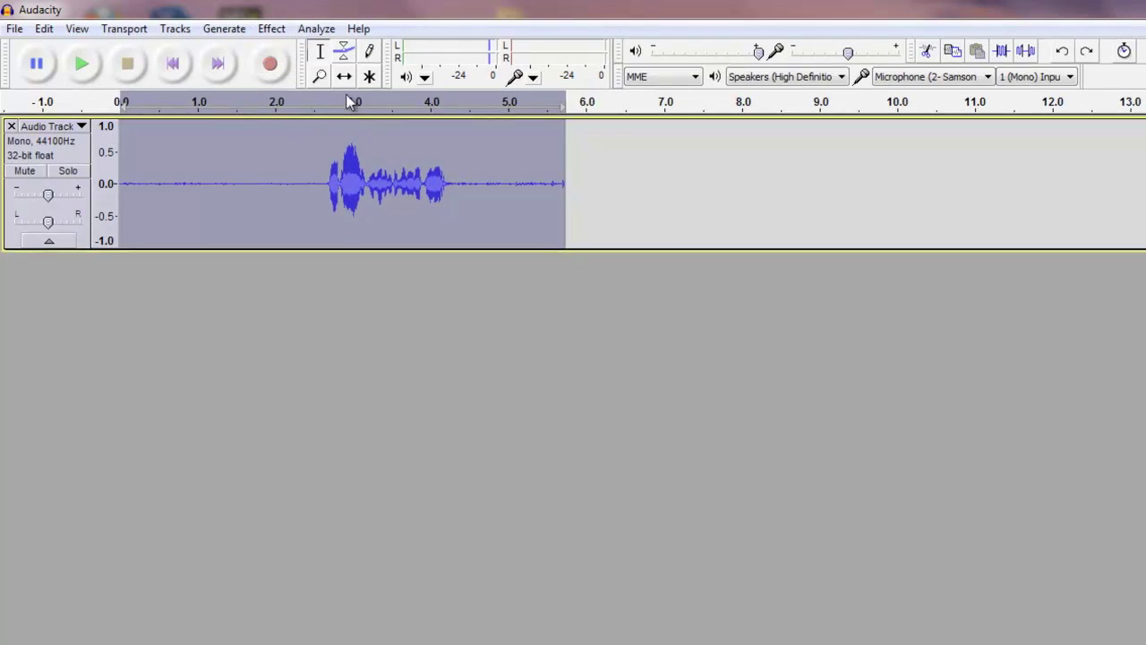
Step: Run Noise Removal again on the whole track with the reduction set to 20 dB
left_click(272, 28)
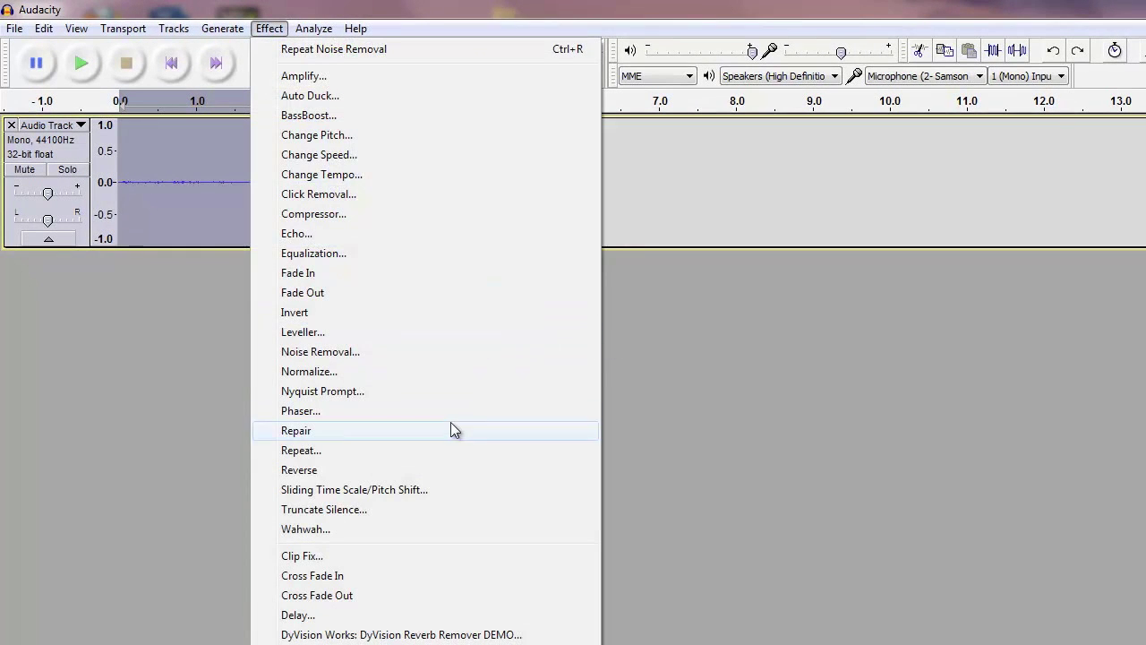
left_click(417, 352)
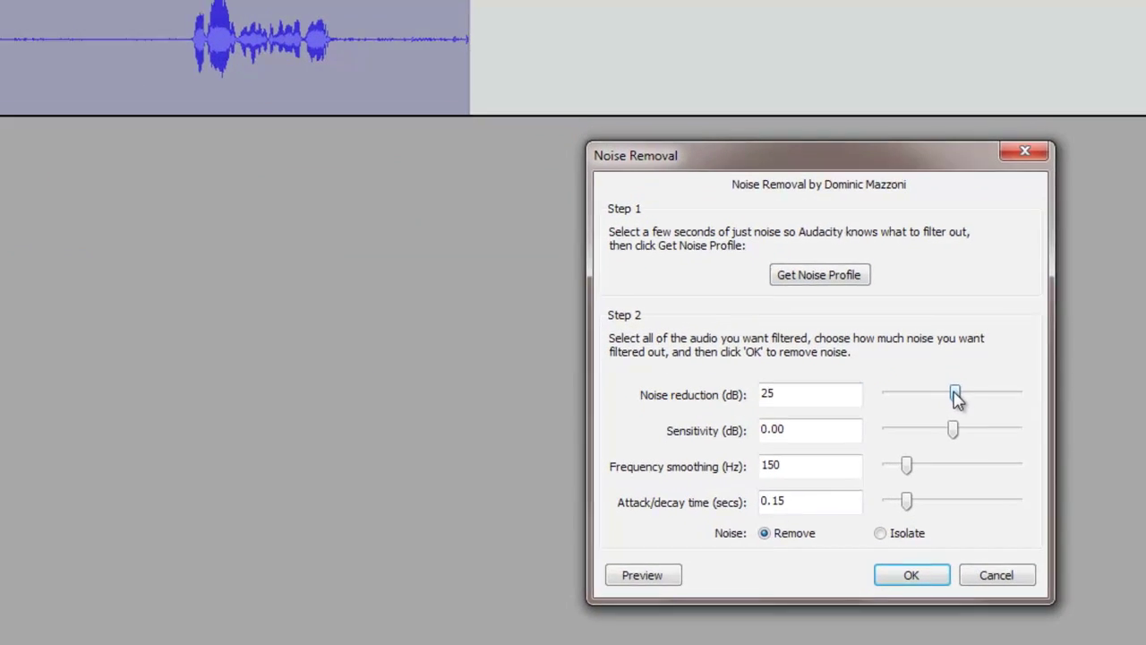
left_click_drag(974, 484, 969, 486)
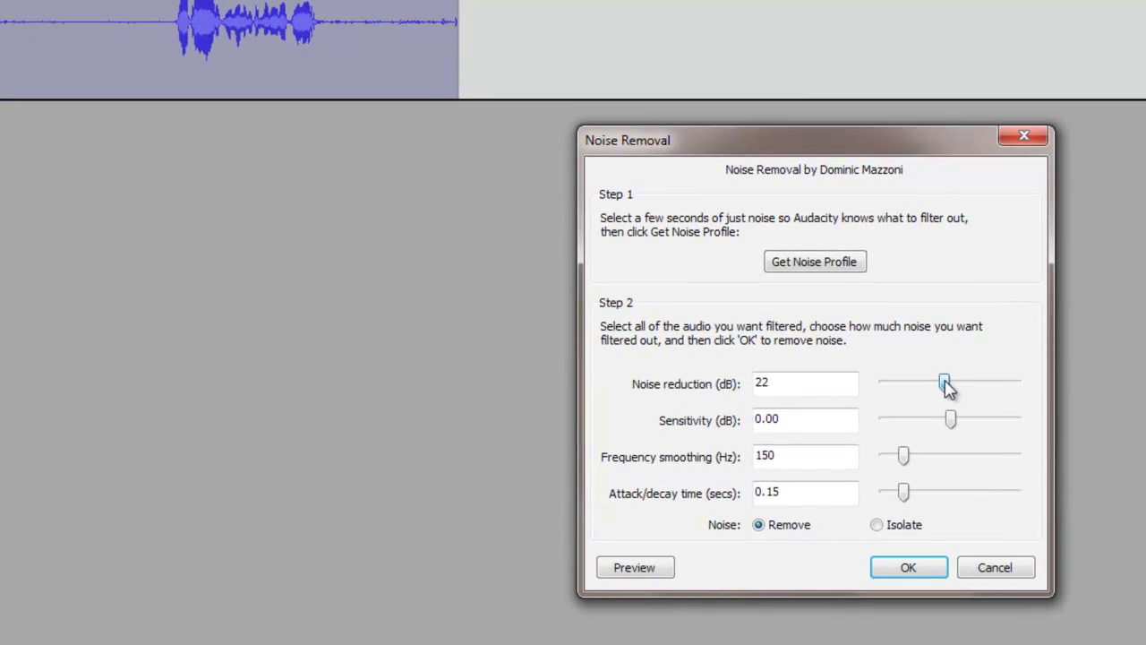
left_click_drag(786, 380, 656, 383)
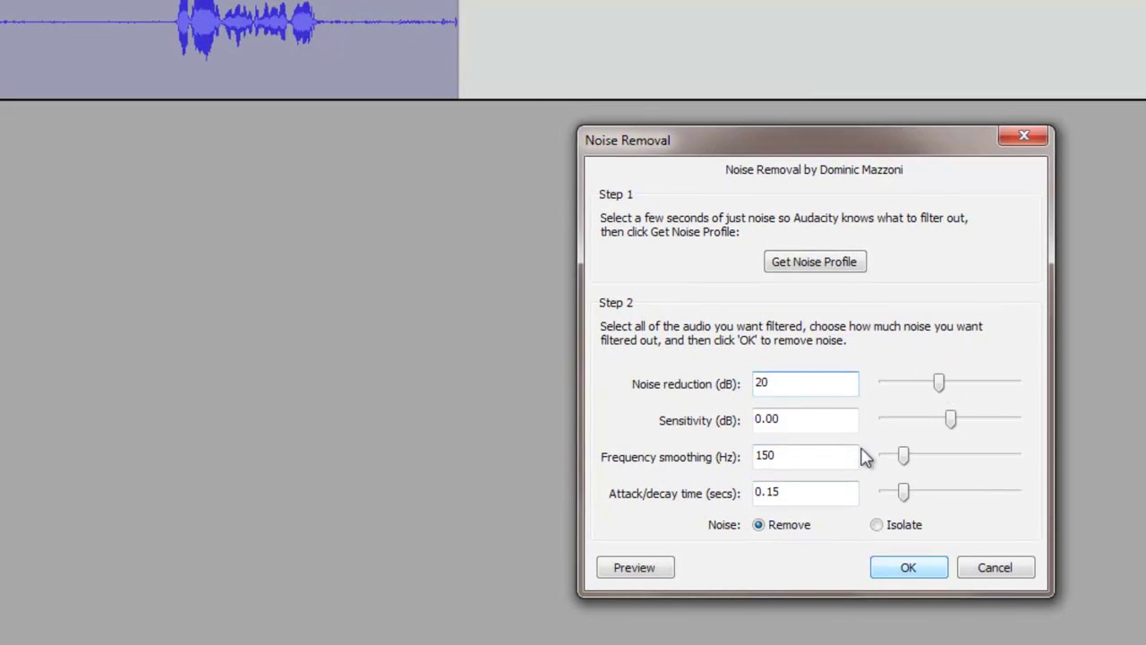
left_click(915, 567)
Step: Play the filtered track and delete the silent tail from about 4.6 s to 7.3 s
key("space")
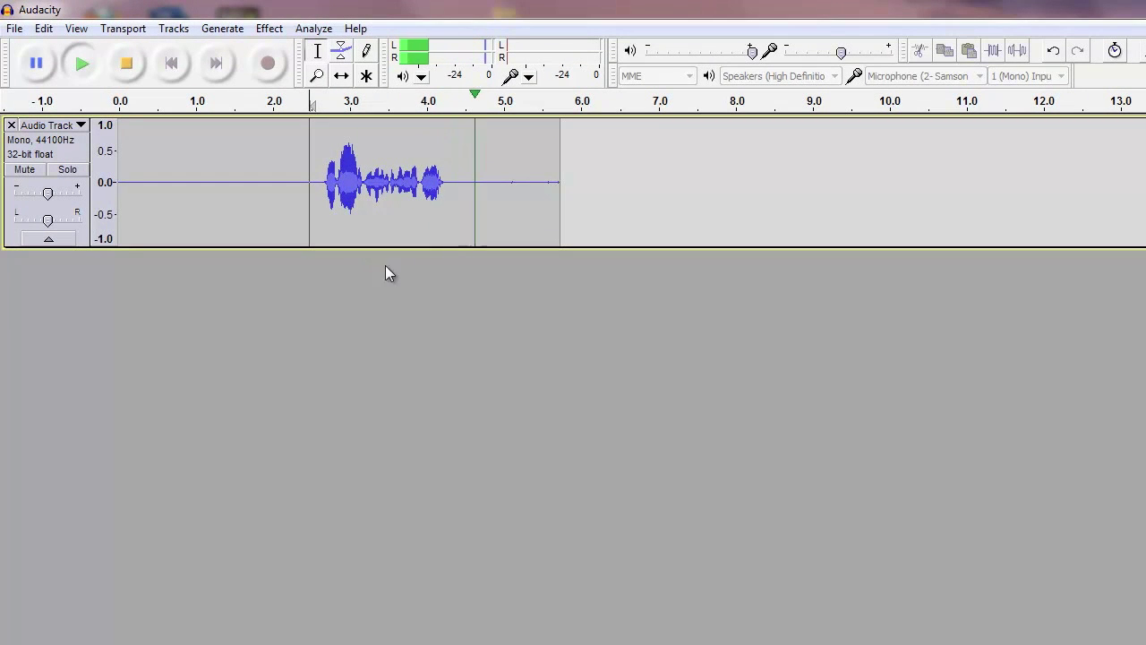
left_click_drag(465, 193, 687, 192)
key("Delete")
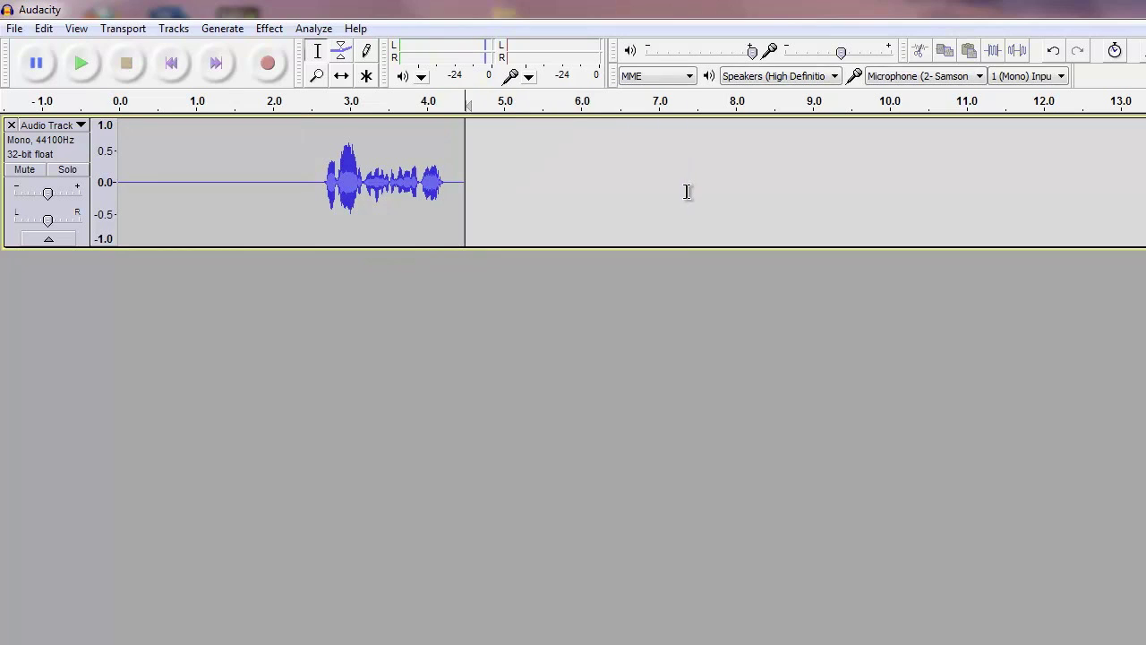
Step: Delete the leading silence from 0 to about 2.5 s and select the whole trimmed clip
left_click_drag(310, 190, 3, 179)
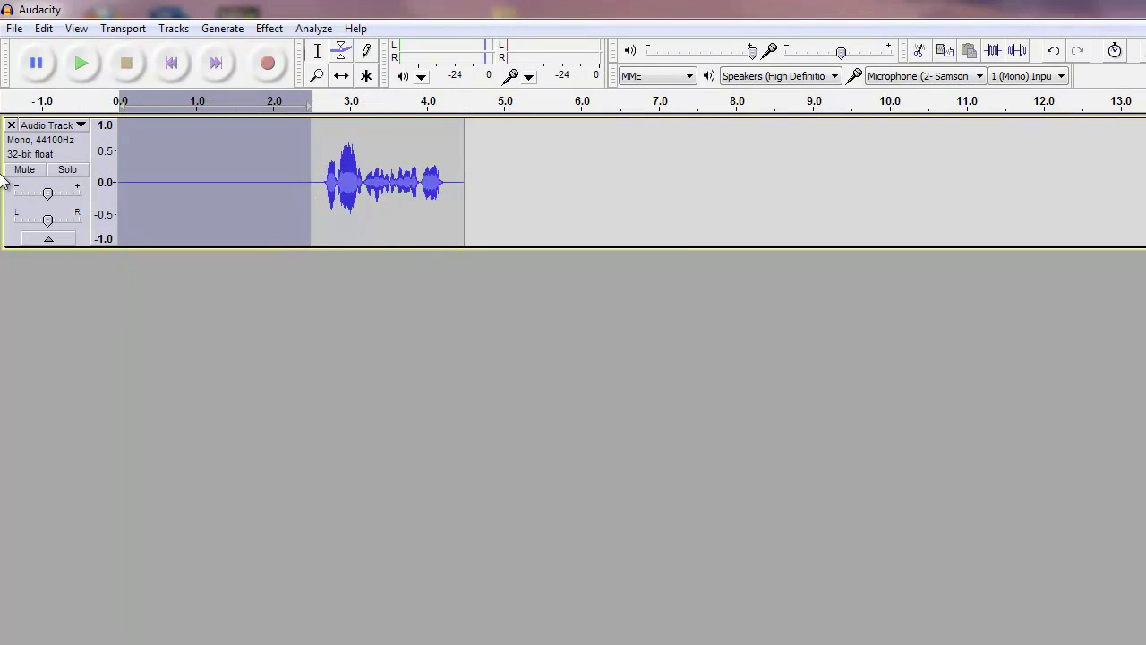
key("Delete")
left_click(174, 196)
key("ctrl+a")
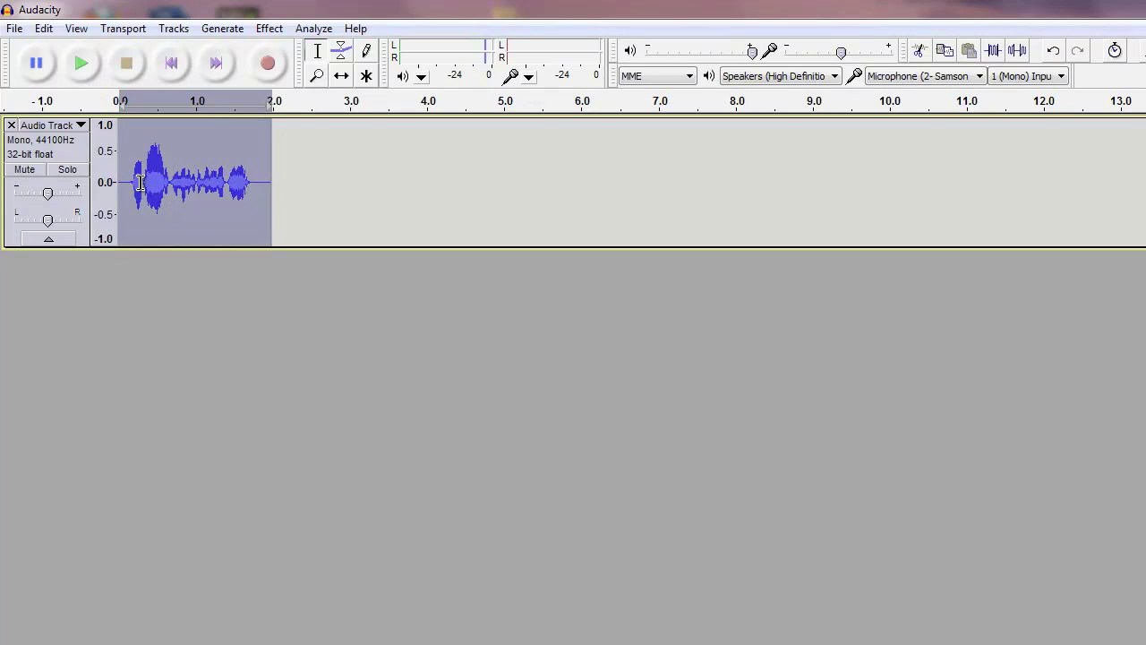
left_click(14, 28)
Step: Export the clip to the Desktop as Hello_1.wav, confirming the metadata
left_click(53, 276)
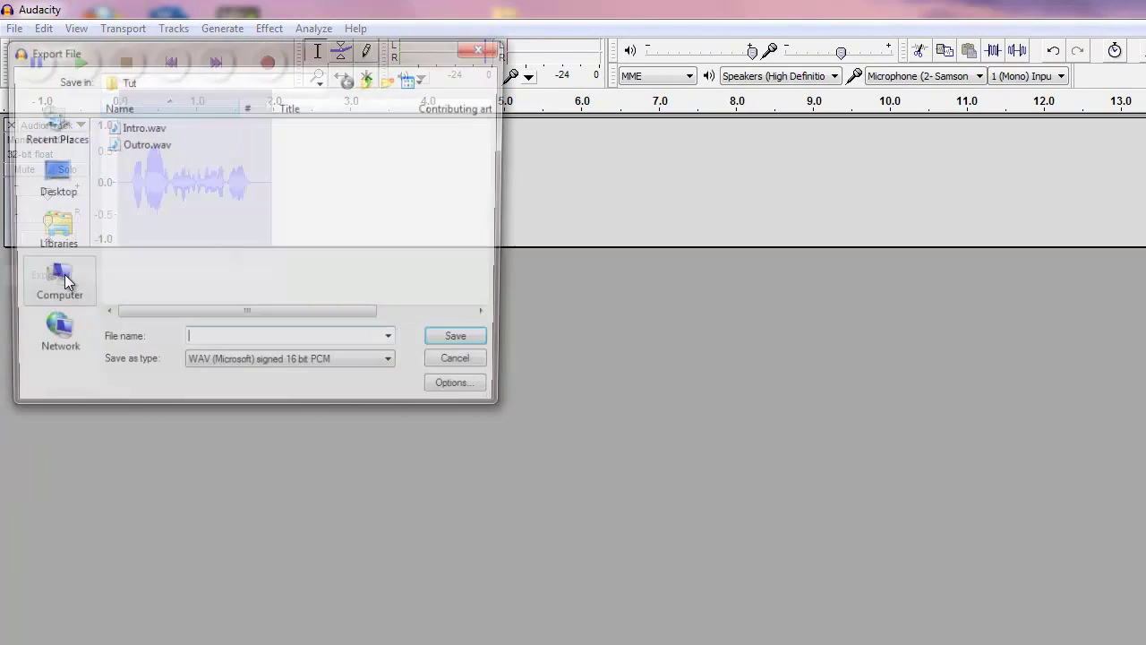
type("HE")
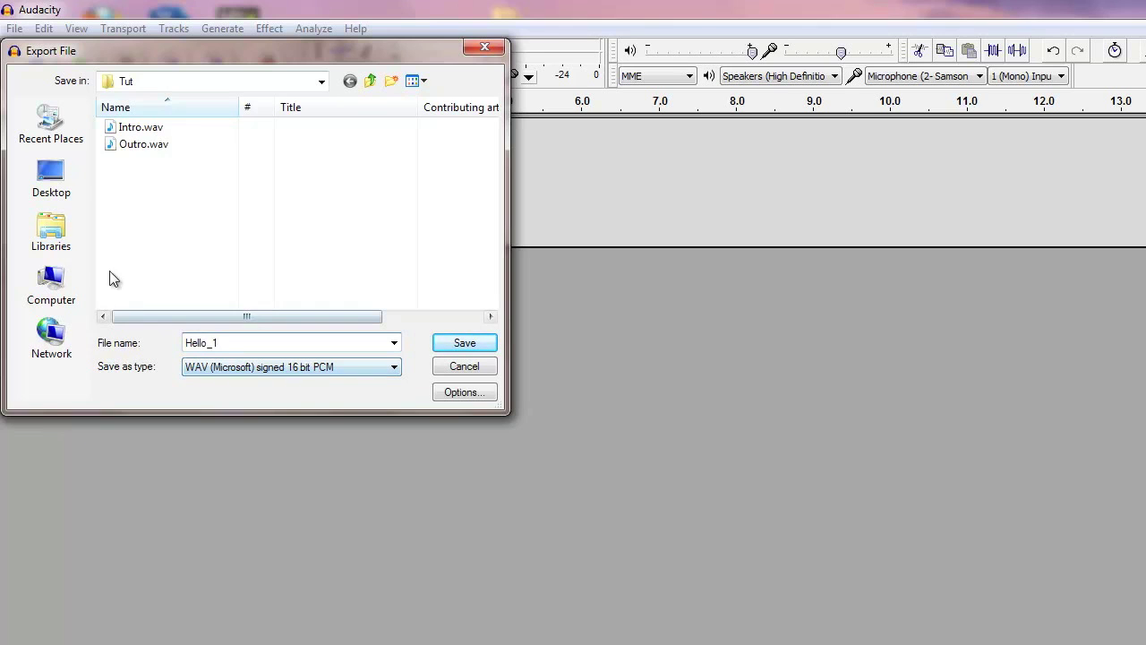
left_click(70, 193)
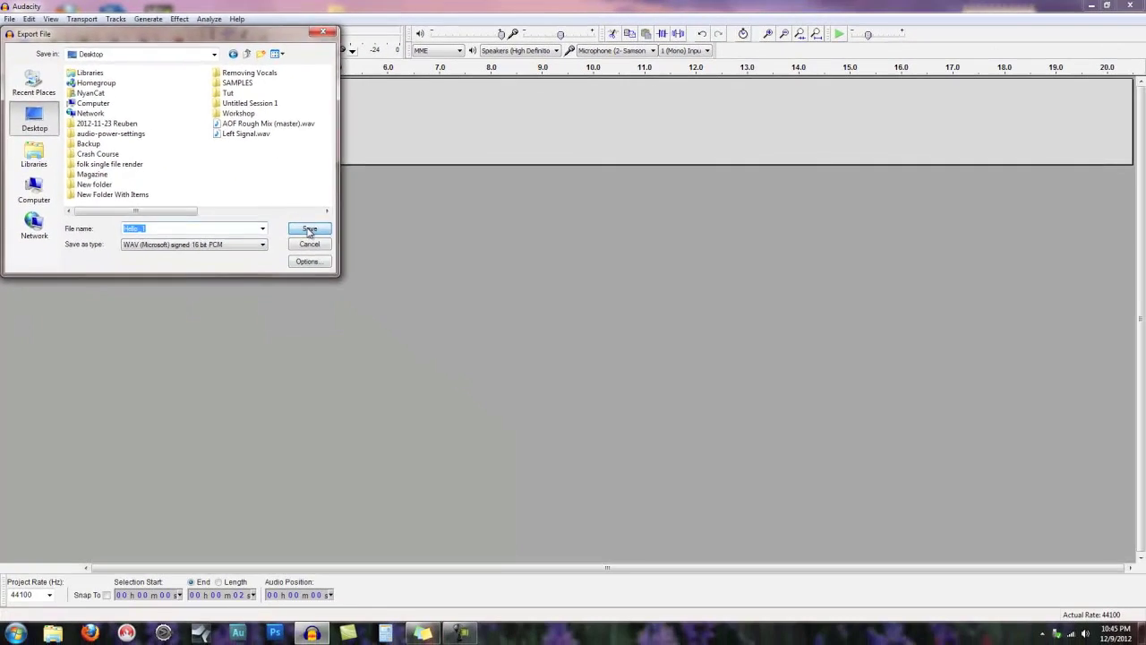
left_click(309, 230)
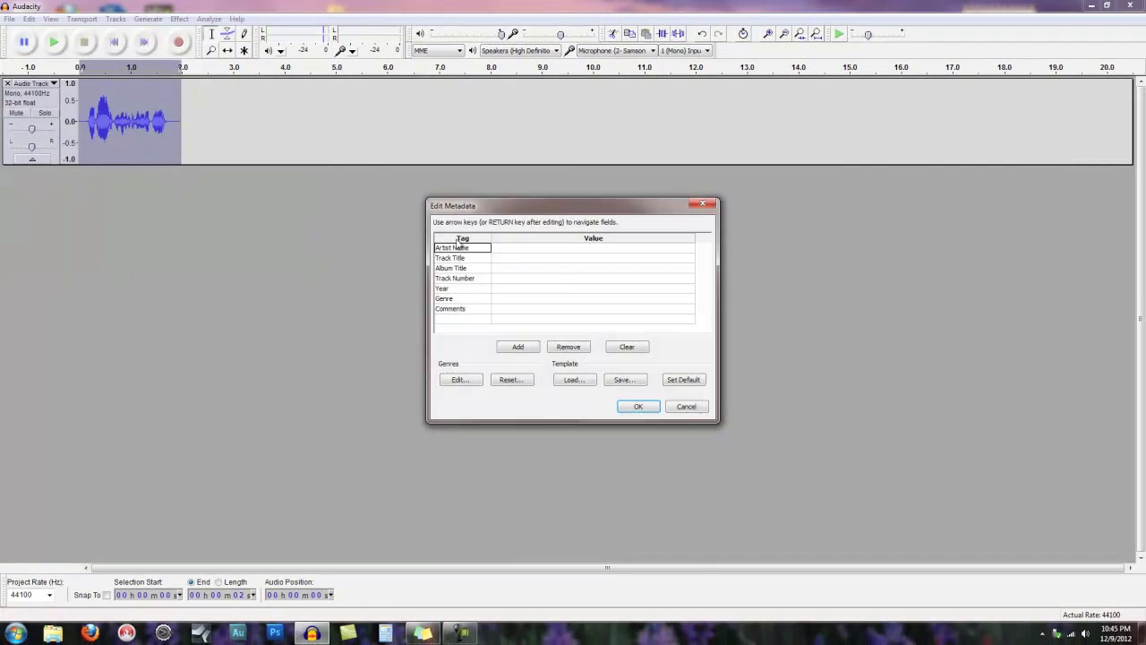
left_click(631, 407)
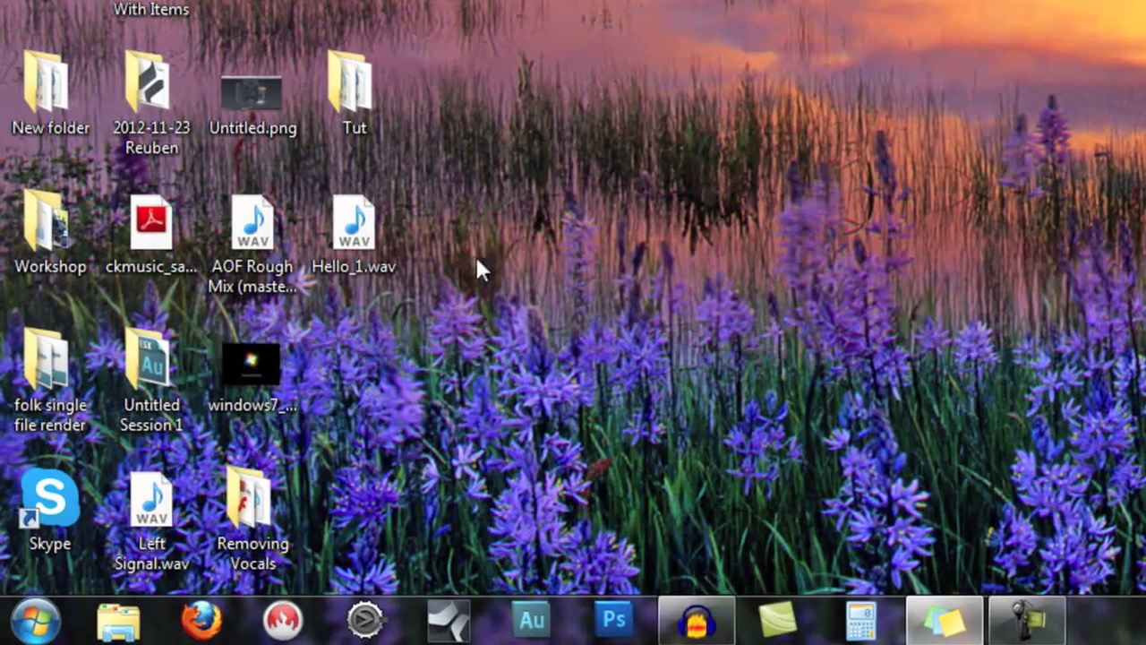
Step: Open Hello_1.wav from the desktop in Windows Media Player and play it
double_click(364, 235)
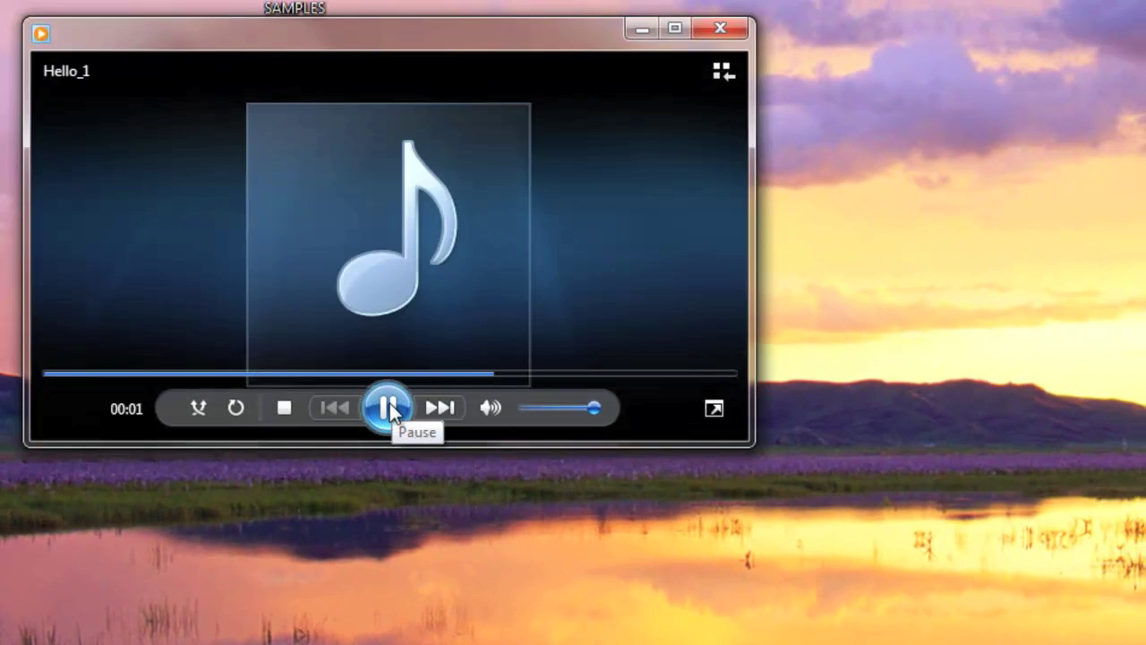
left_click(385, 417)
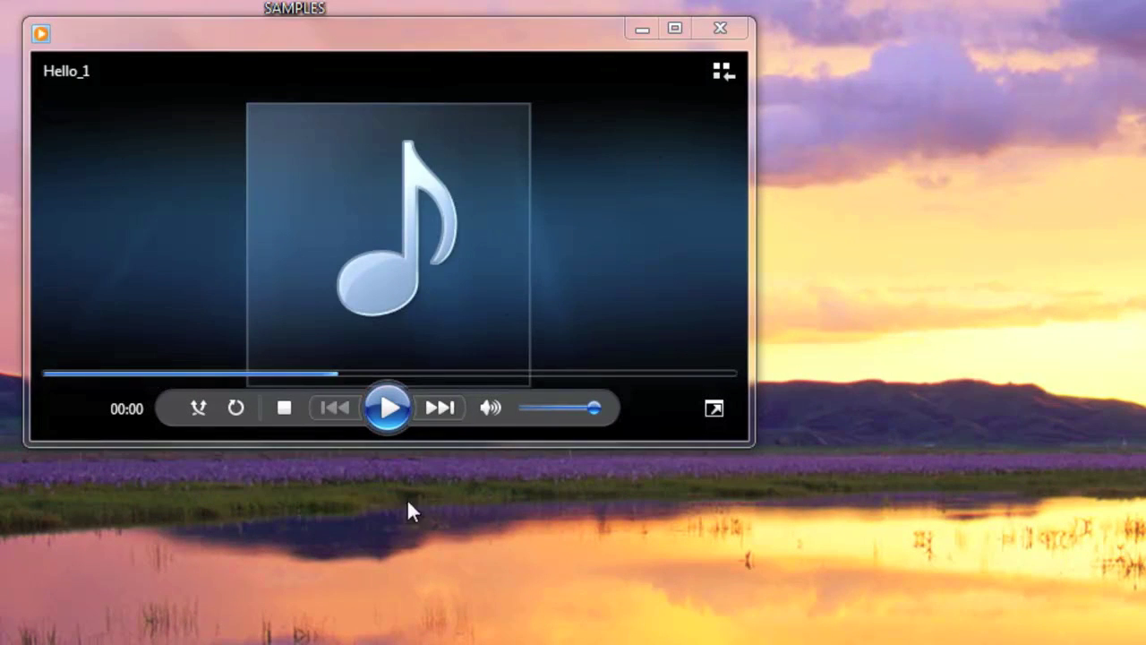